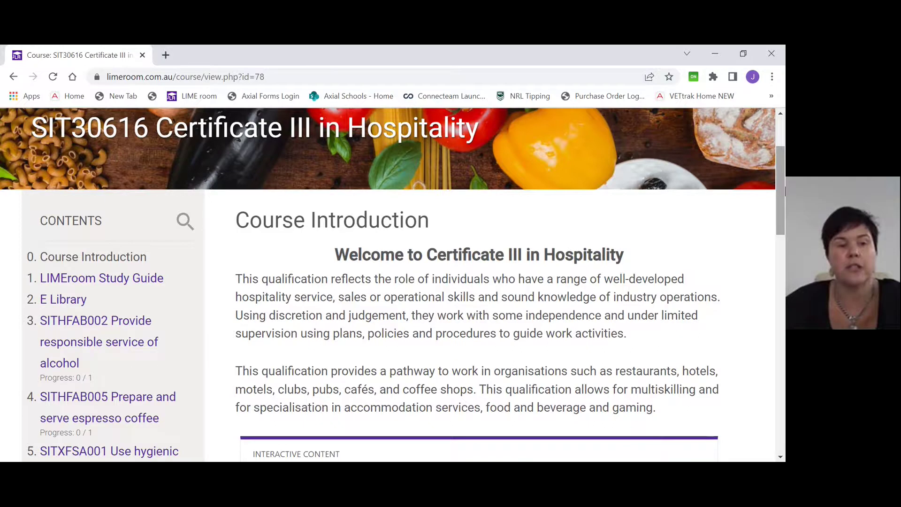
Open the SITXFSA001 Use hygienic practices for food safety unit from the course contents.
scroll(393, 283, down, 1)
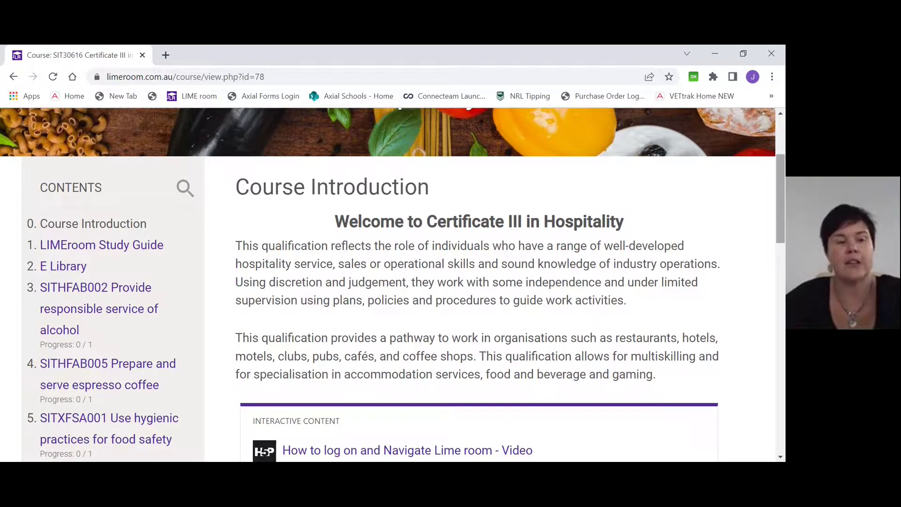
scroll(393, 285, down, 2)
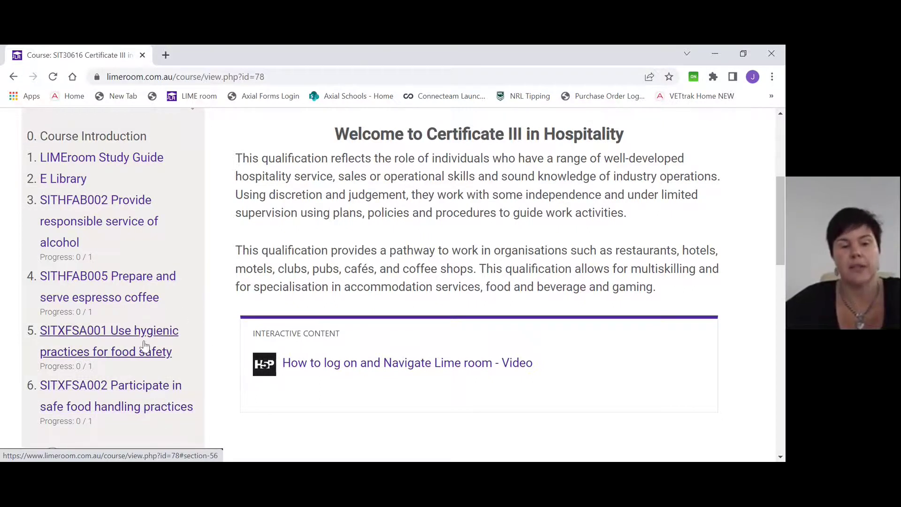
click(117, 339)
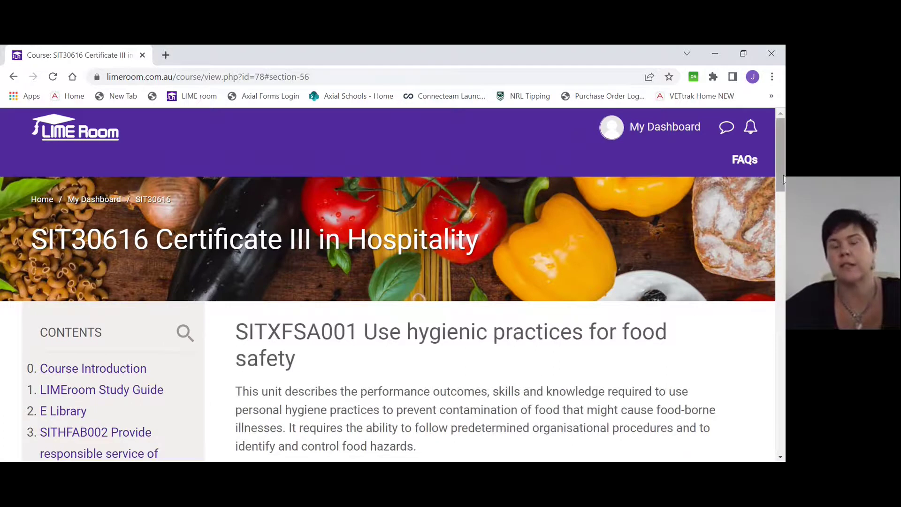
Open the SITXFSA001 Support Documents from the unit's learning materials and assessment items.
drag(782, 173, 784, 205)
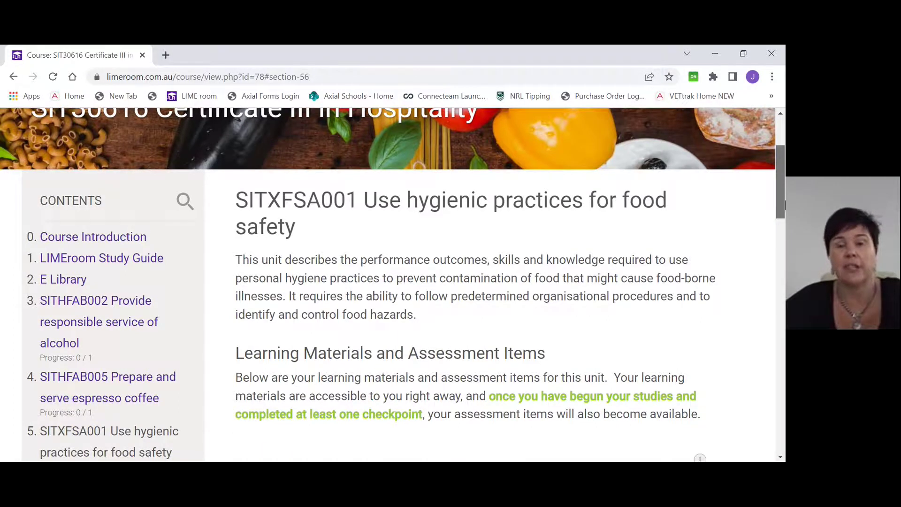
drag(783, 205, 784, 237)
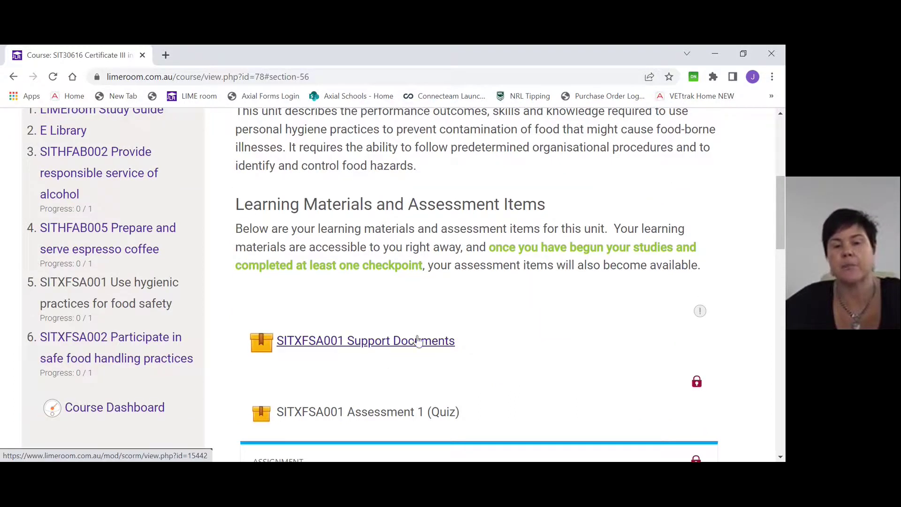
drag(780, 238, 784, 254)
scroll(784, 254, down, 1)
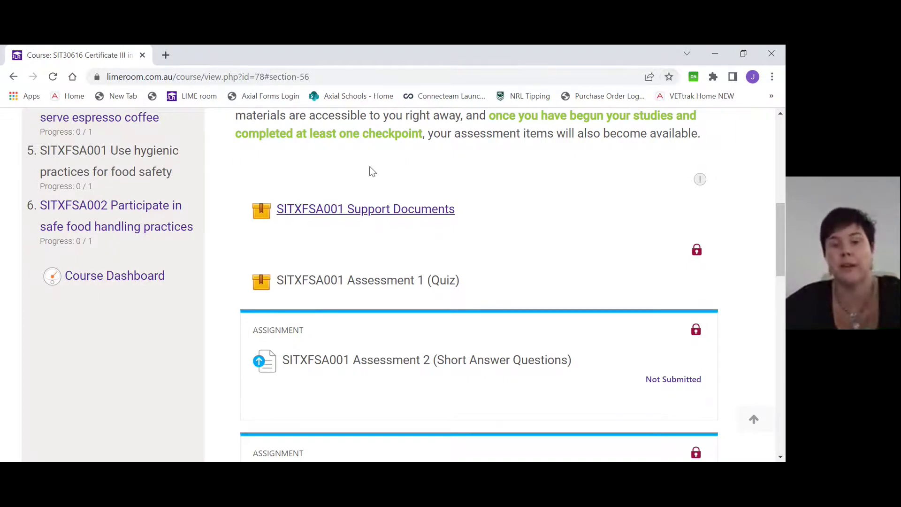
click(336, 212)
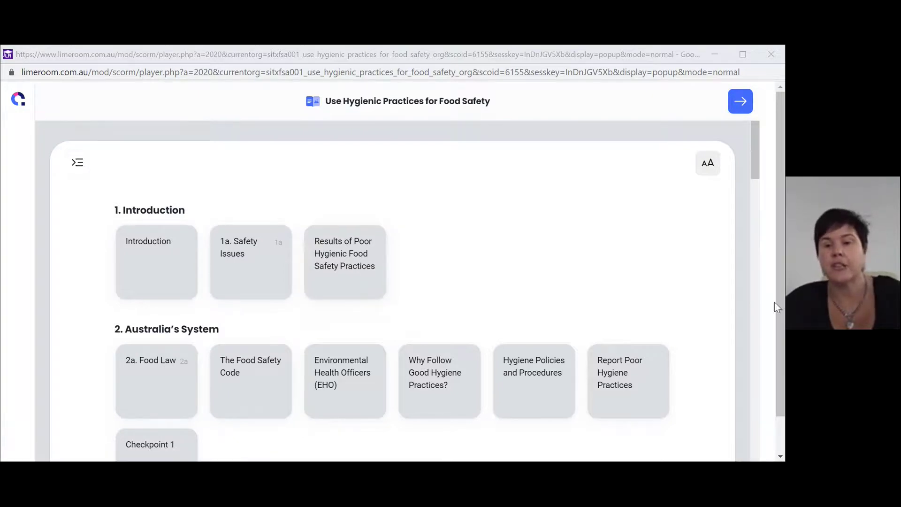
Look through the module's overview of topics and checkpoints, from Introduction through to Clean and Sanitise.
click(766, 319)
scroll(765, 319, down, 2)
scroll(392, 291, down, 1)
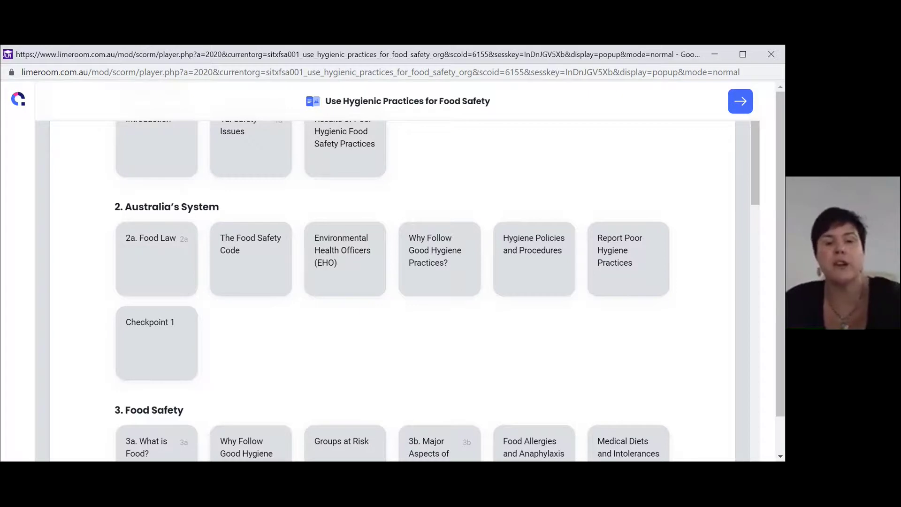
scroll(392, 291, down, 1)
scroll(392, 291, down, 2)
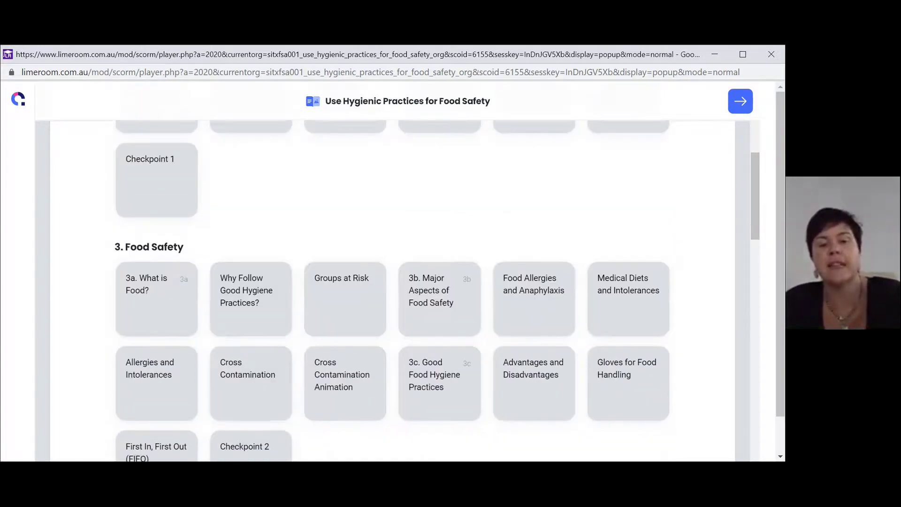
scroll(393, 291, down, 2)
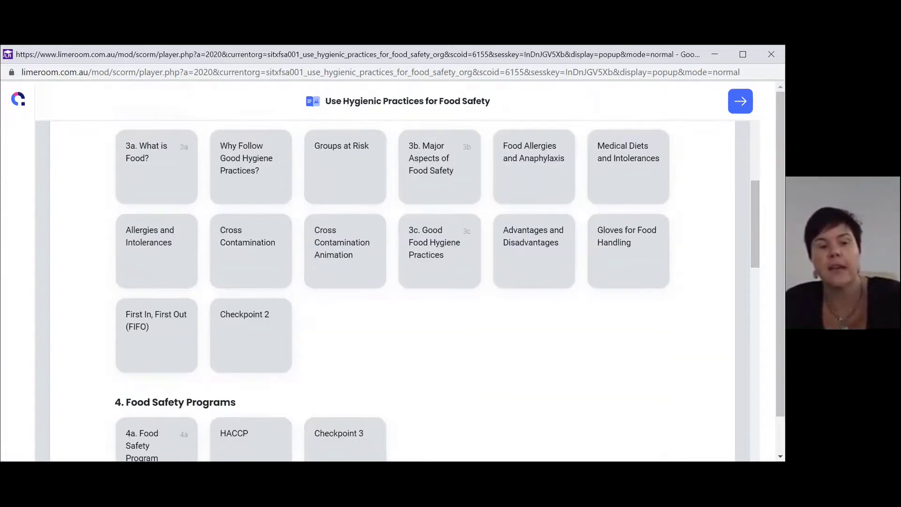
scroll(392, 292, down, 6)
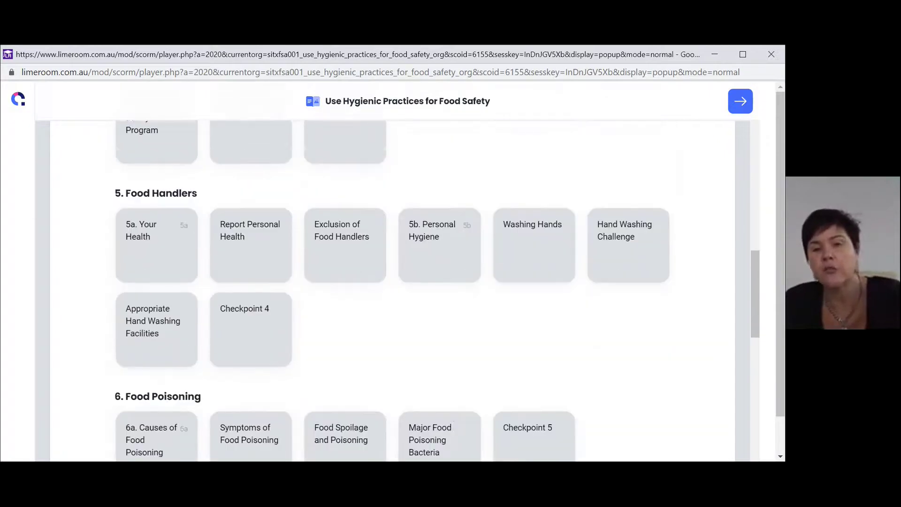
scroll(392, 291, down, 3)
scroll(392, 291, down, 4)
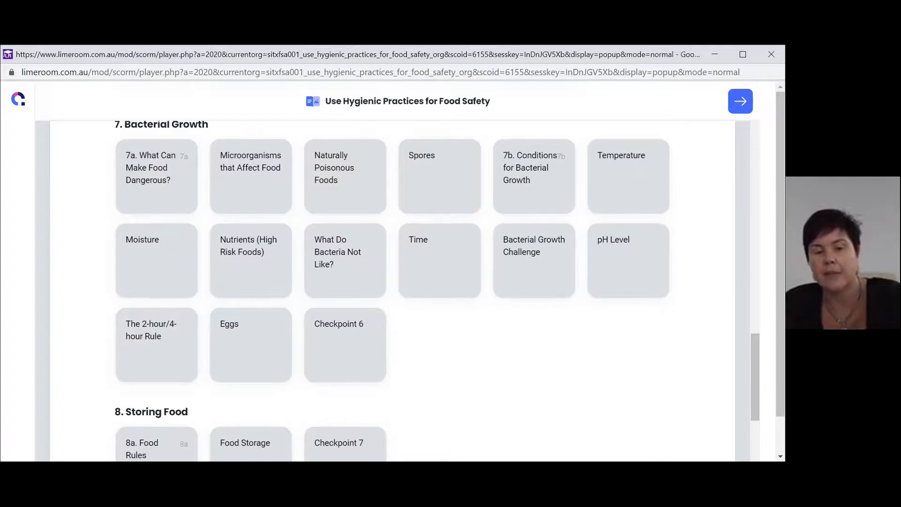
scroll(392, 291, down, 5)
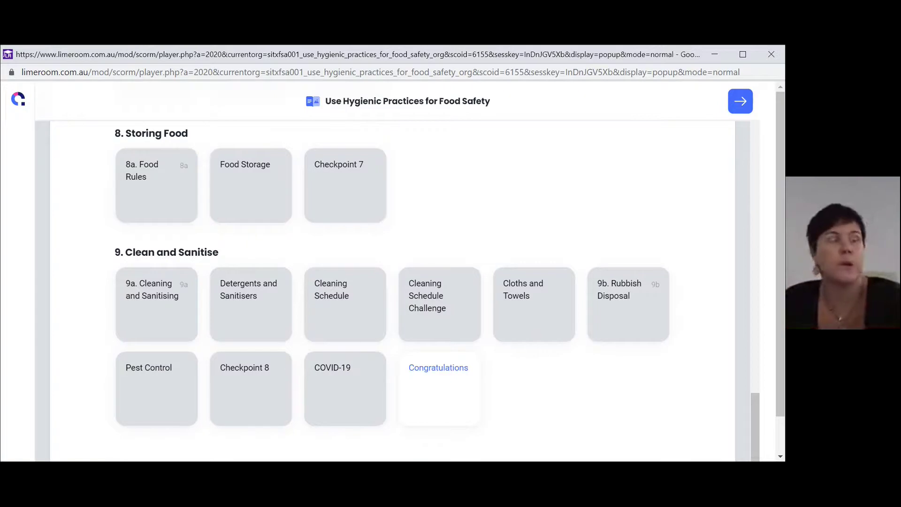
Open Checkpoint 1 in the Australia's System section and go through the answer options of Question 1.
scroll(393, 291, up, 10)
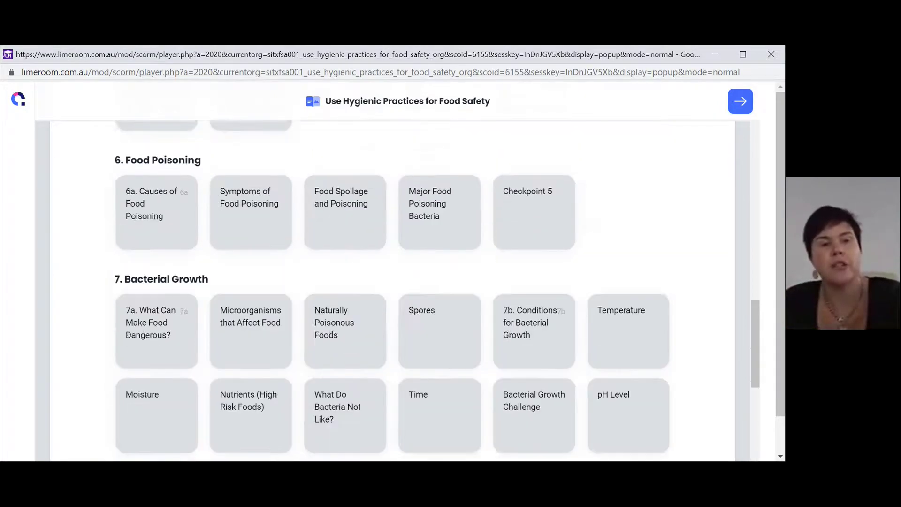
scroll(392, 291, up, 8)
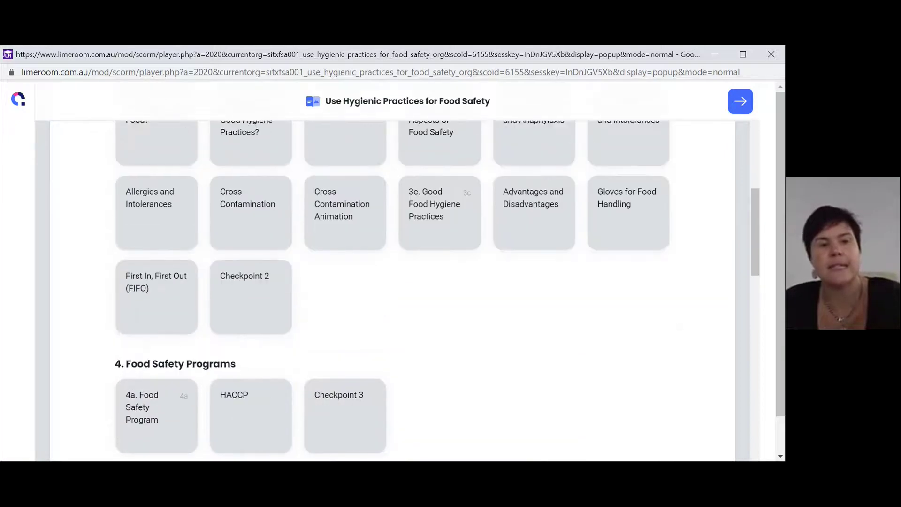
scroll(598, 306, up, 3)
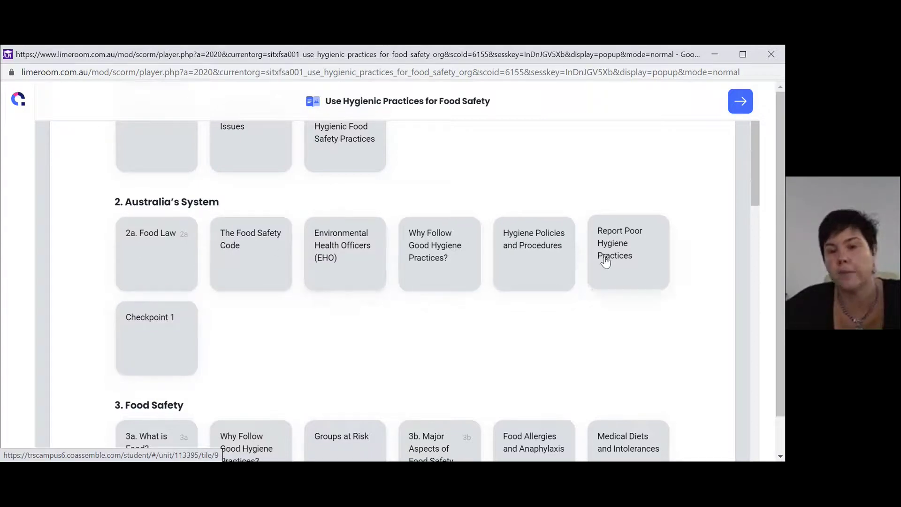
click(157, 338)
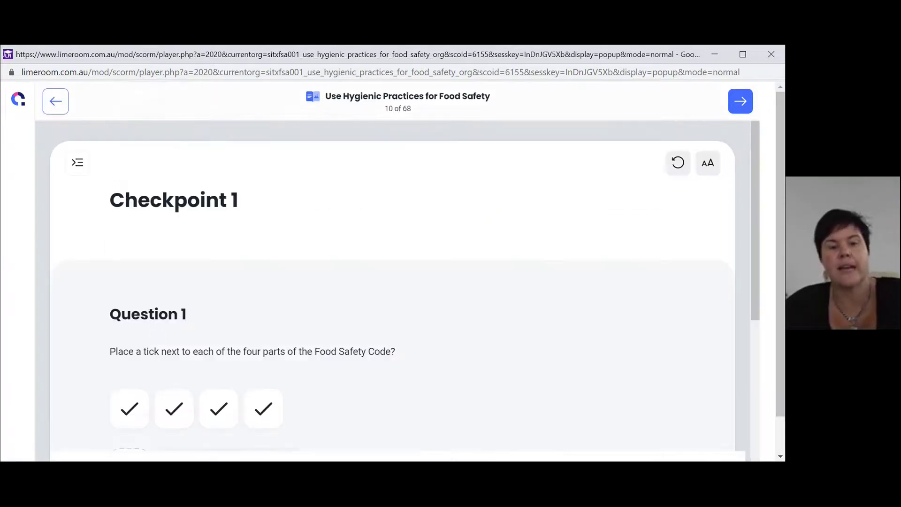
scroll(157, 331, down, 3)
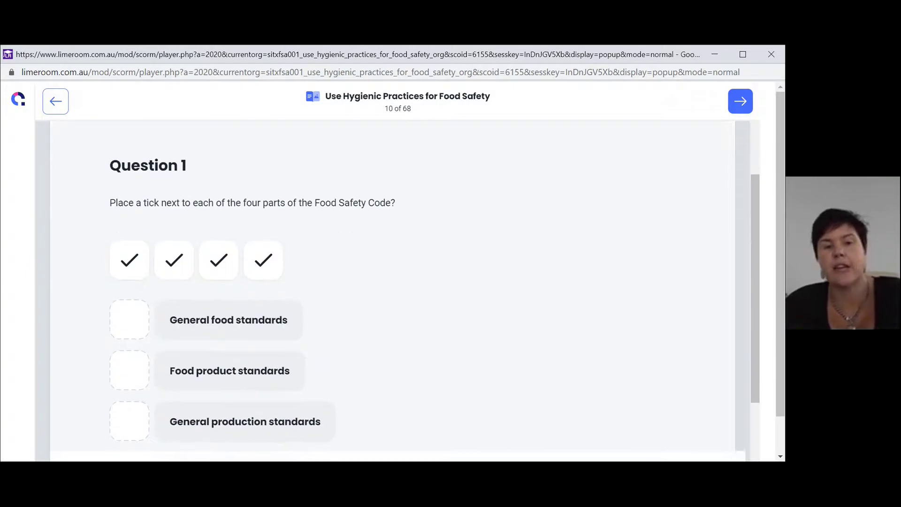
scroll(435, 299, down, 2)
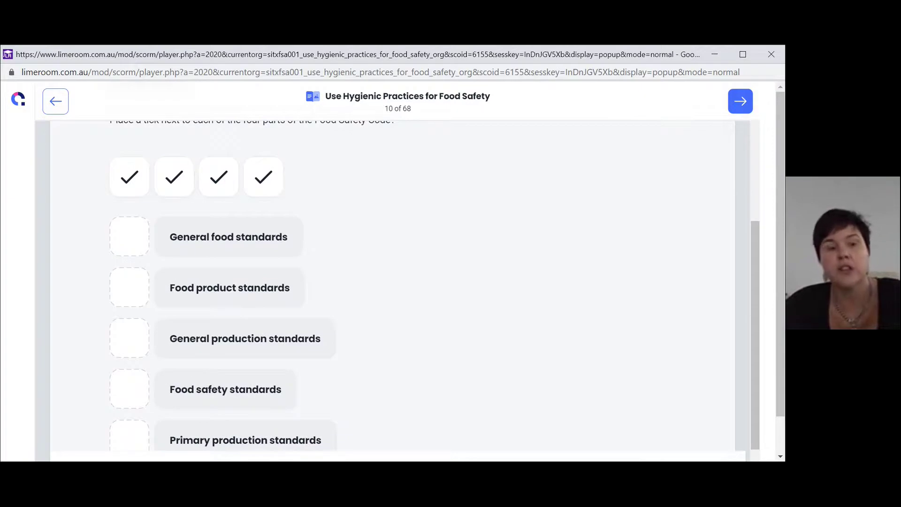
scroll(392, 286, down, 1)
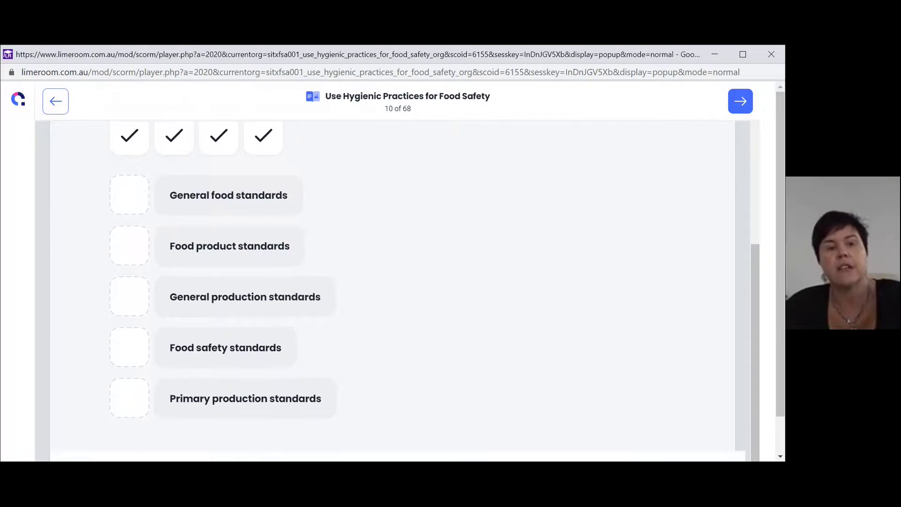
Answer Question 1 by ticking General food, Food product, Food safety and Primary production standards, submit it, and continue to Question 2.
scroll(392, 287, up, 1)
drag(263, 195, 129, 254)
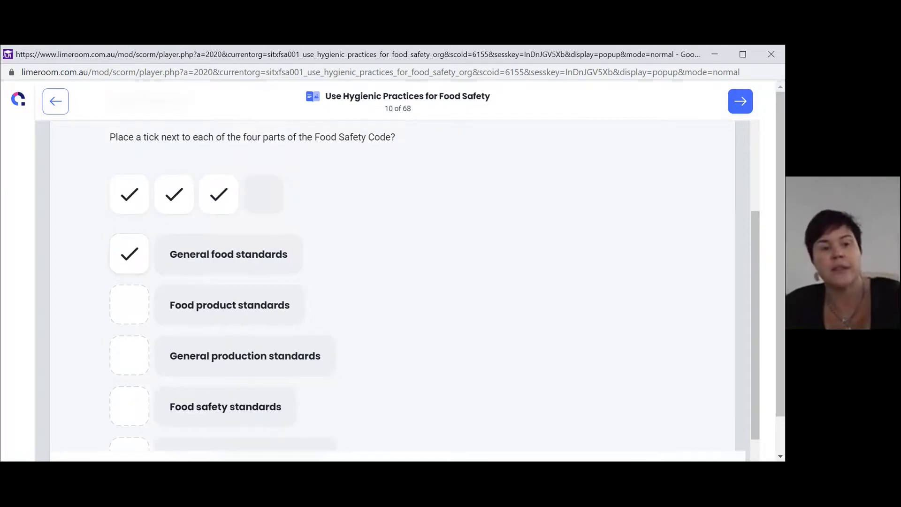
scroll(434, 281, down, 1)
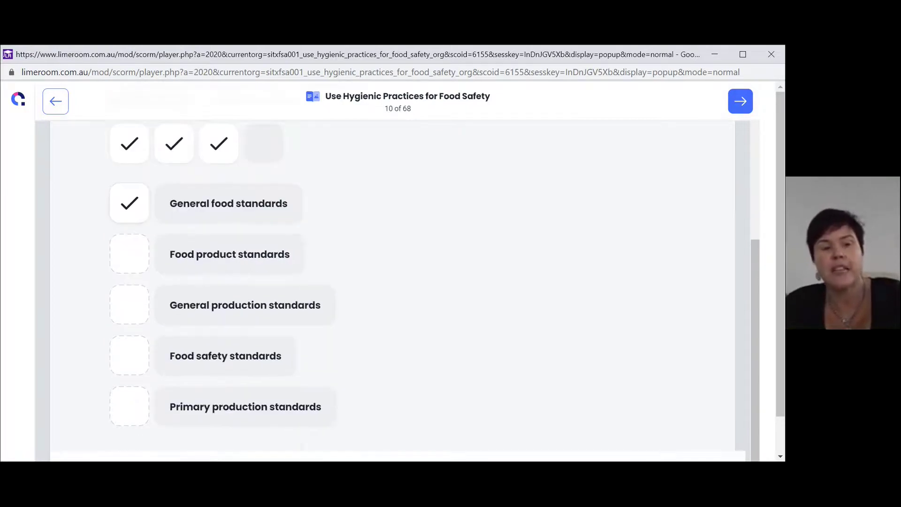
drag(219, 143, 129, 254)
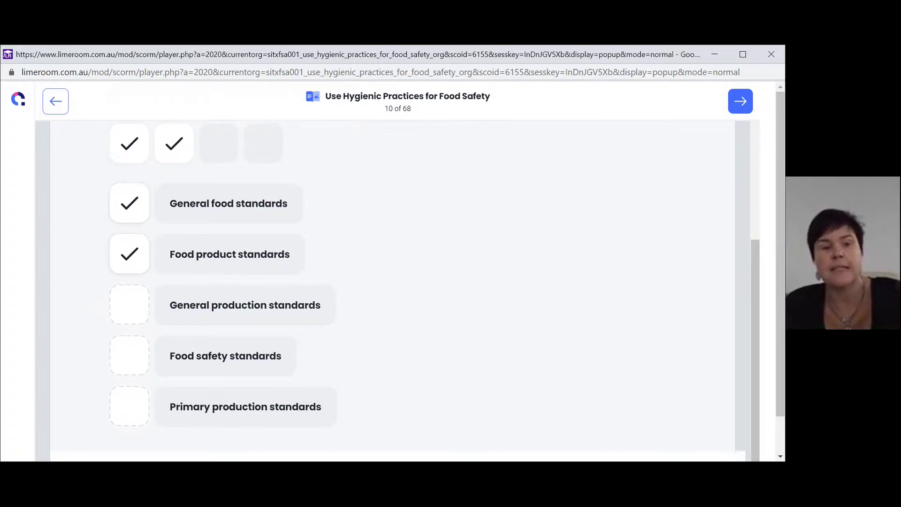
scroll(435, 282, down, 1)
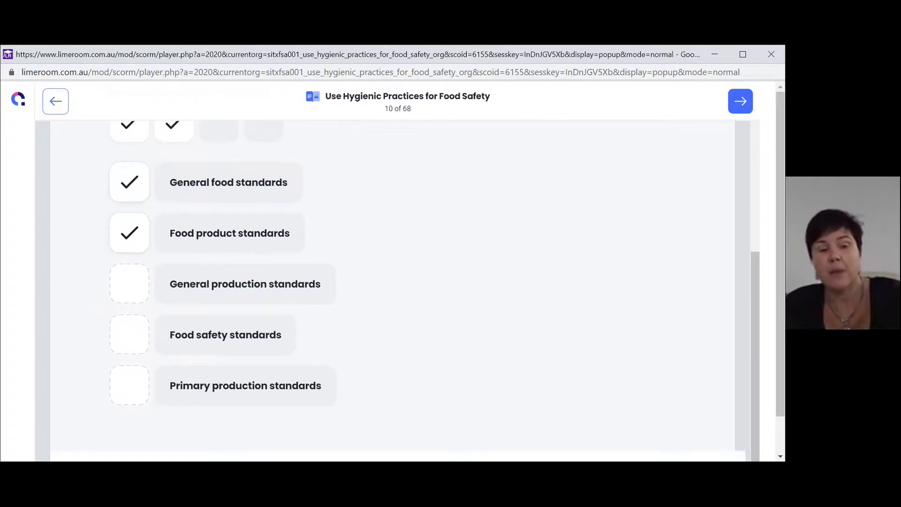
drag(174, 127, 130, 334)
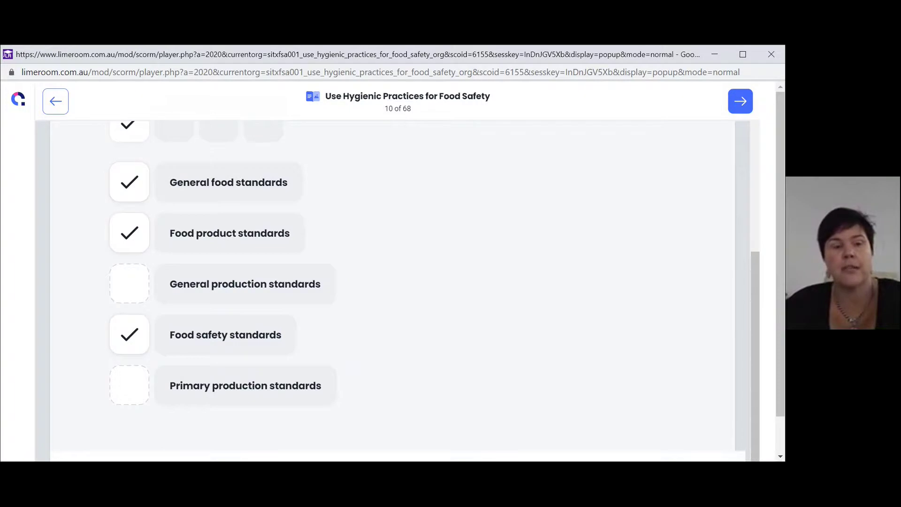
click(129, 386)
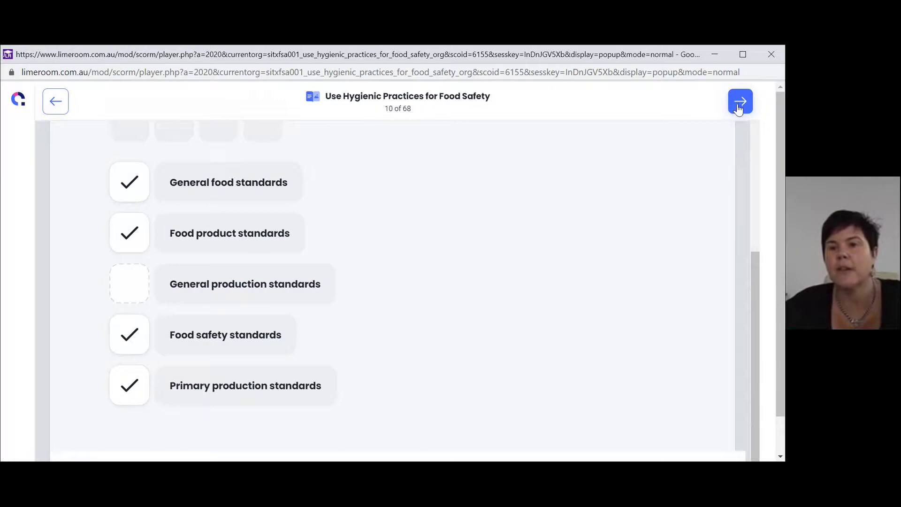
scroll(678, 315, down, 1)
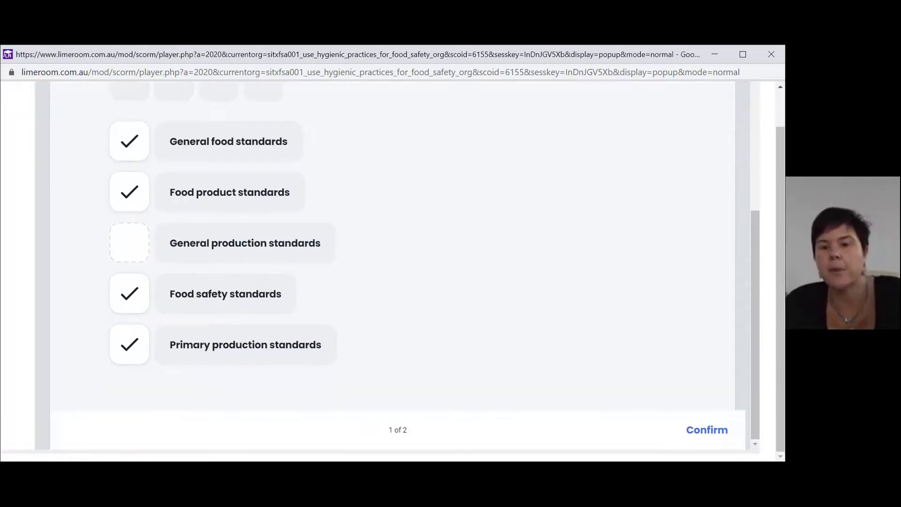
click(711, 431)
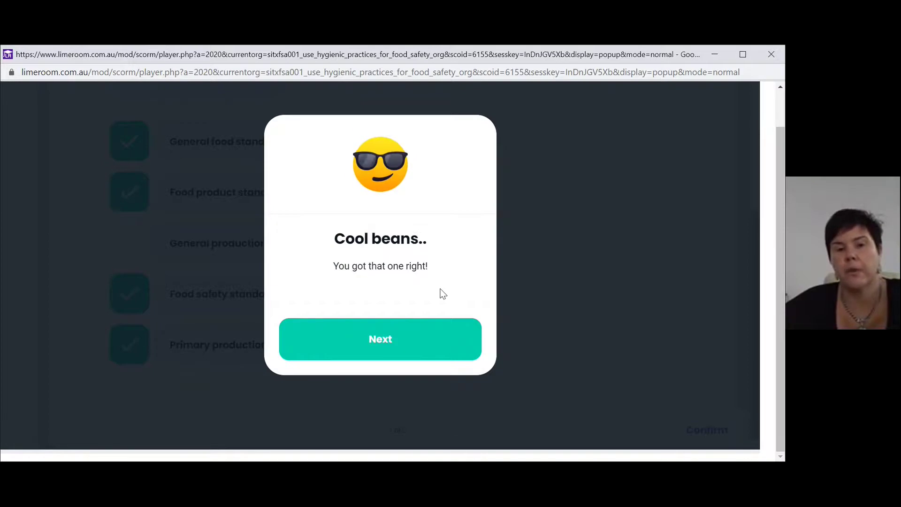
click(379, 340)
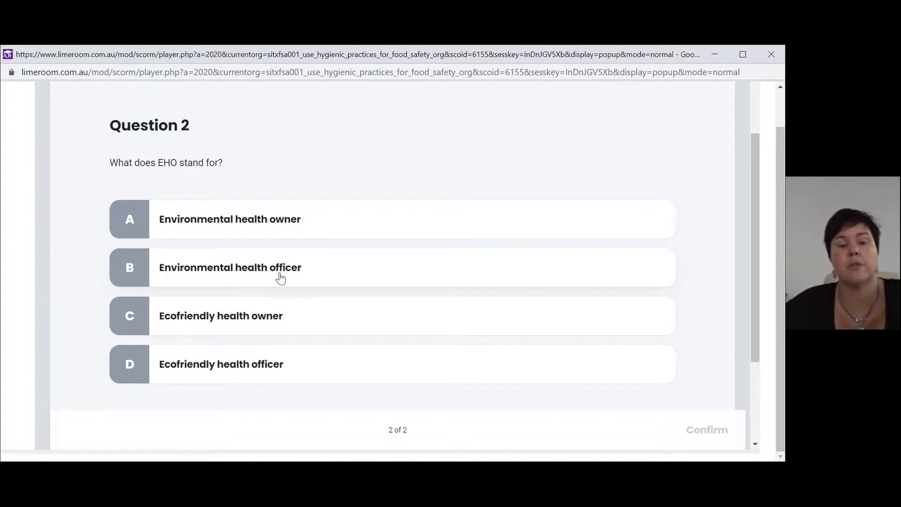
Answer Question 2 on the meaning of EHO with option B, Environmental health officer, and submit it.
click(150, 274)
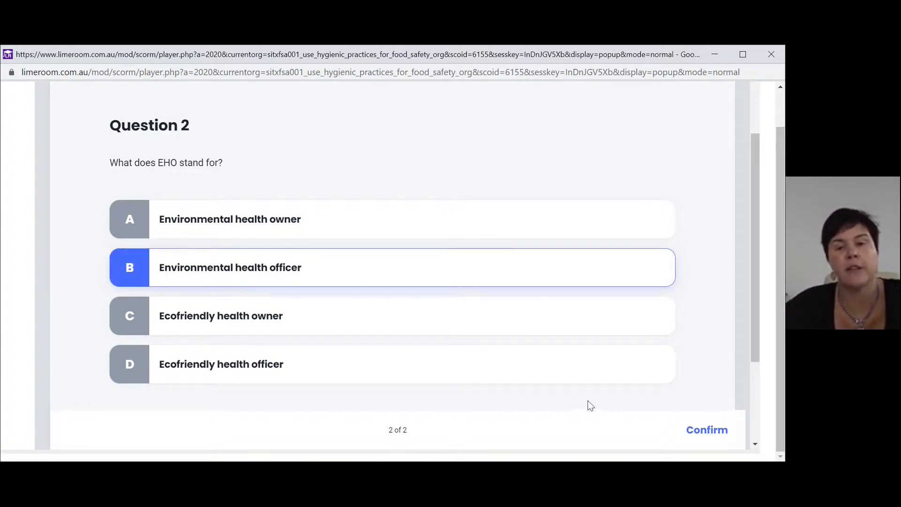
click(694, 435)
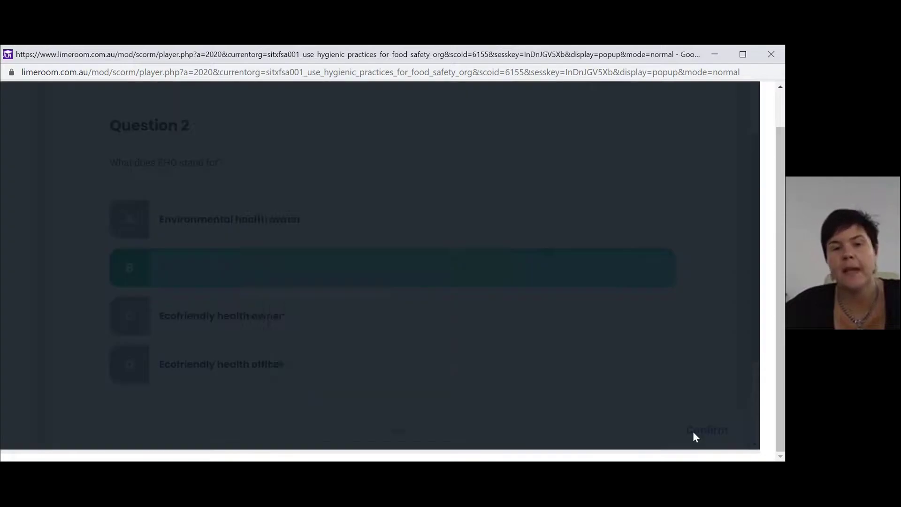
click(693, 432)
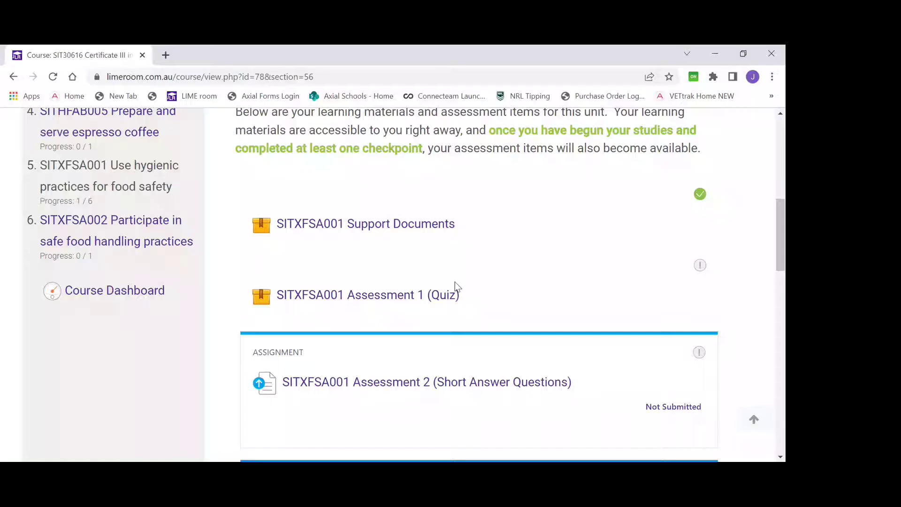
Review the completion markers and availability of the SITXFSA001 support documents and assessment items on the unit page.
drag(779, 246, 778, 260)
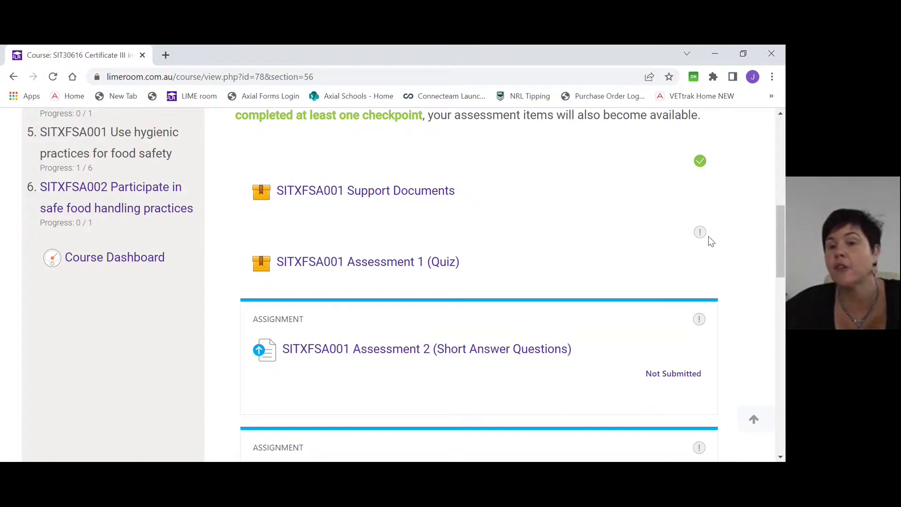
mouse_move(783, 250)
mouse_down()
mouse_move(785, 338)
mouse_move(784, 235)
mouse_move(784, 246)
mouse_up()
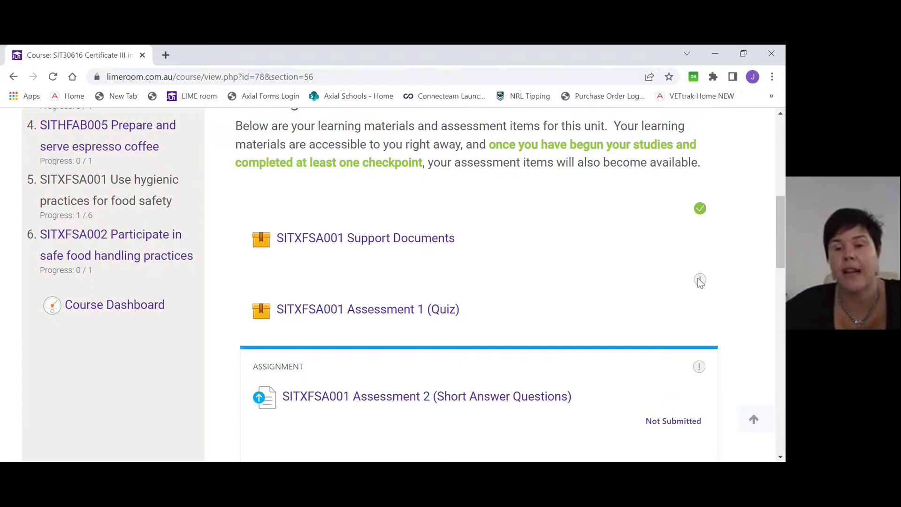
drag(783, 240, 785, 255)
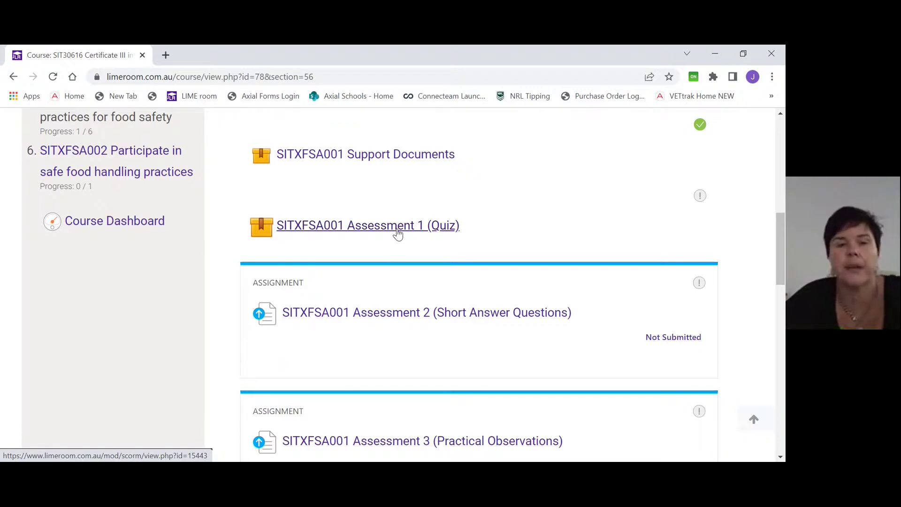
Open SITXFSA001 Assessment 2 (Short Answer Questions), end the activity information tour, and review the assessment document and submission status.
click(472, 313)
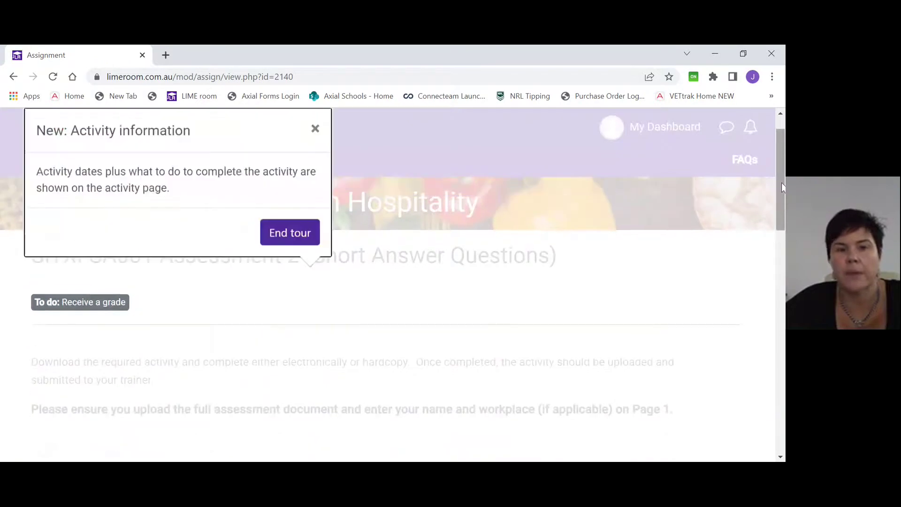
click(298, 233)
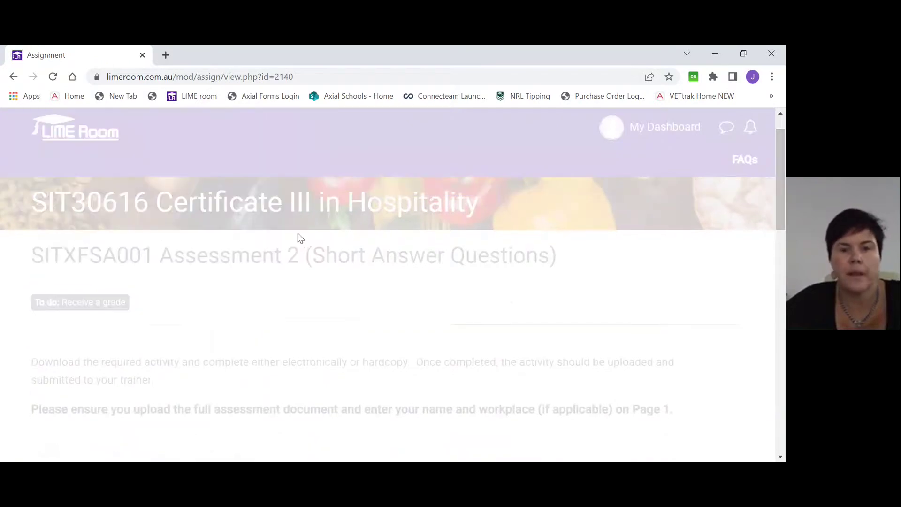
scroll(298, 233, down, 5)
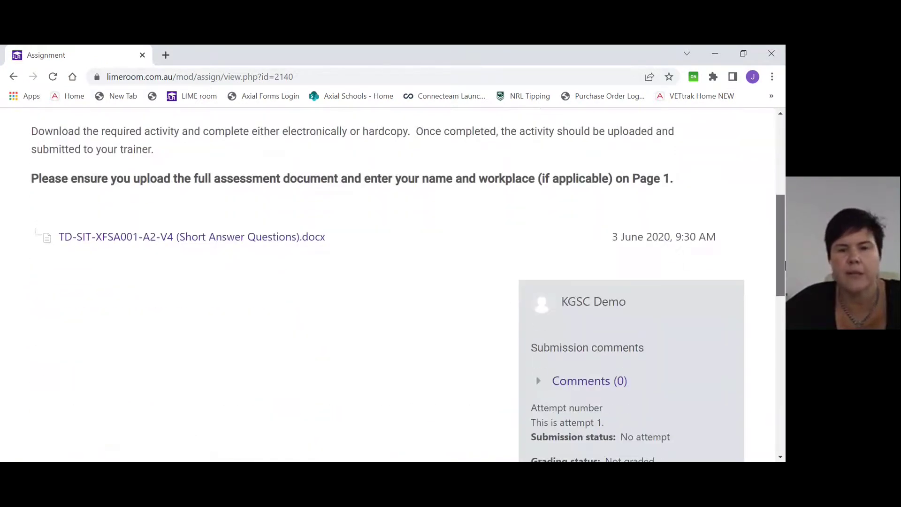
scroll(320, 324, down, 2)
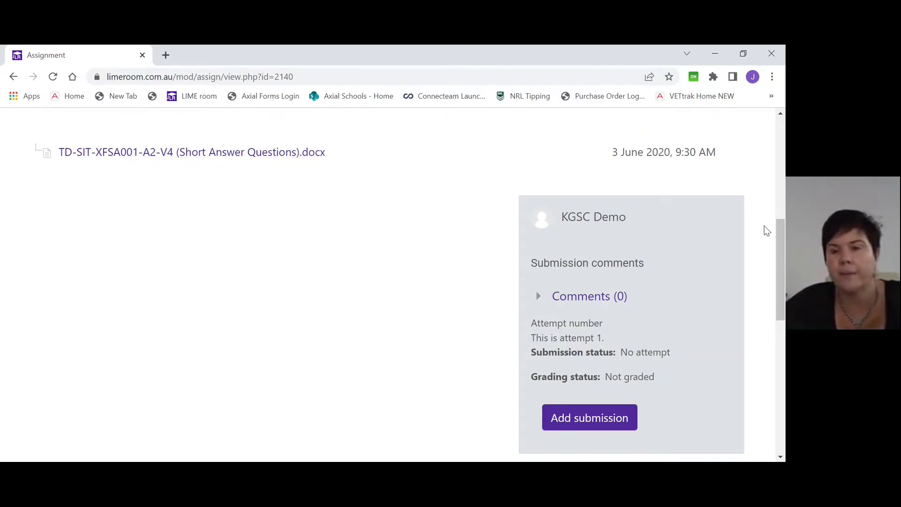
drag(784, 247, 785, 284)
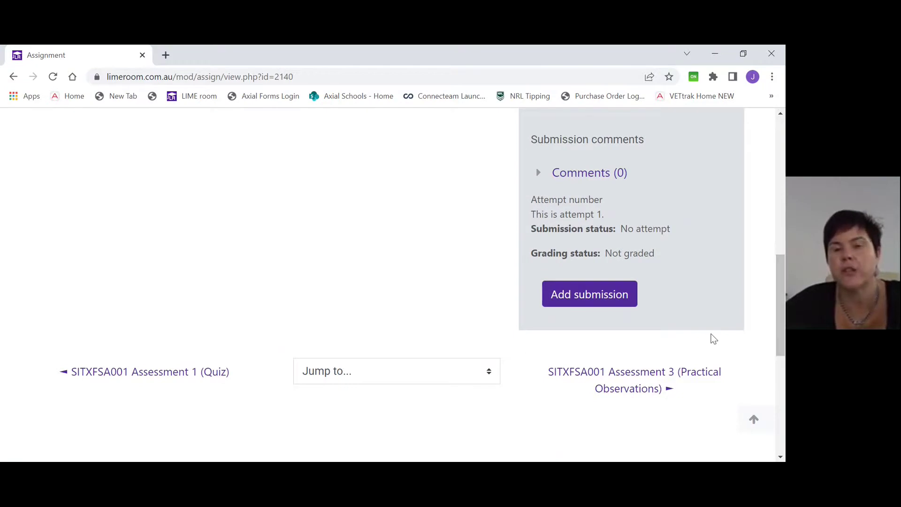
Add a submission to Assessment 2 and try to save it without any file attached.
click(588, 298)
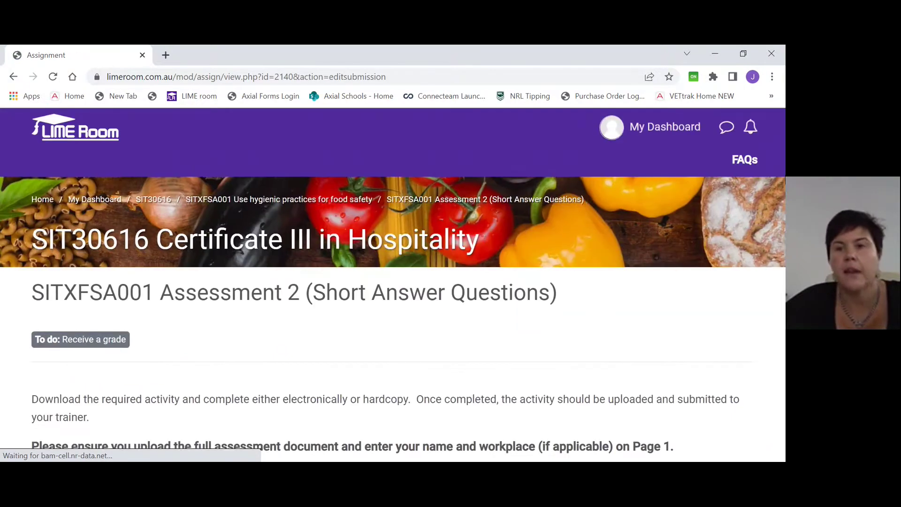
scroll(784, 221, down, 5)
scroll(784, 221, down, 2)
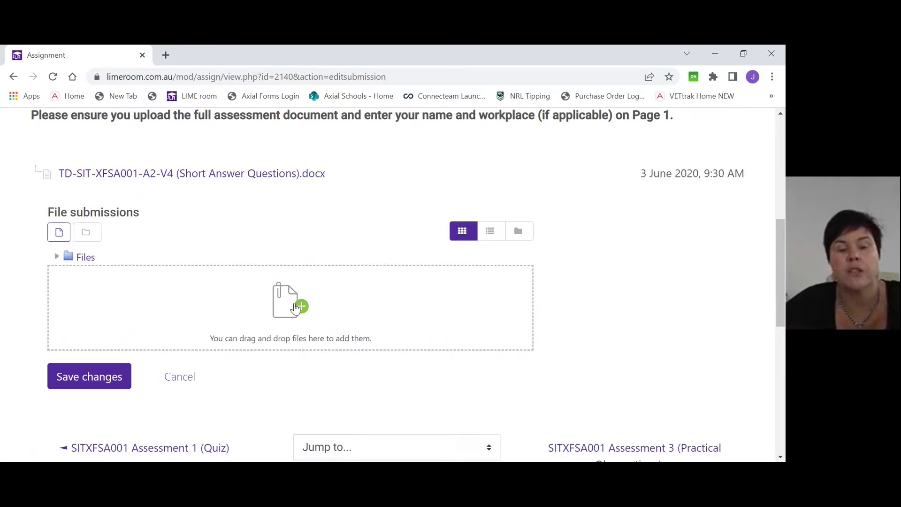
click(78, 384)
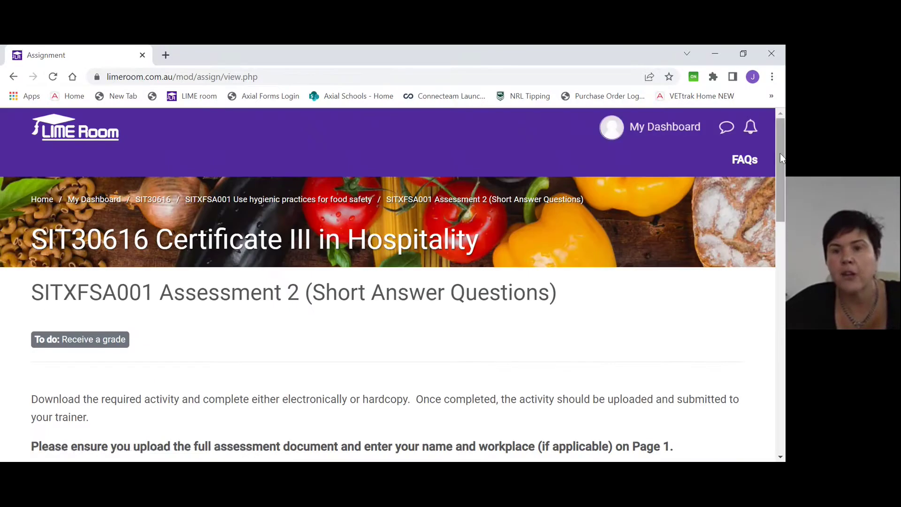
Open the file picker for the Assessment 2 submission, check the recent files, and choose the option to upload a file.
drag(782, 158, 783, 265)
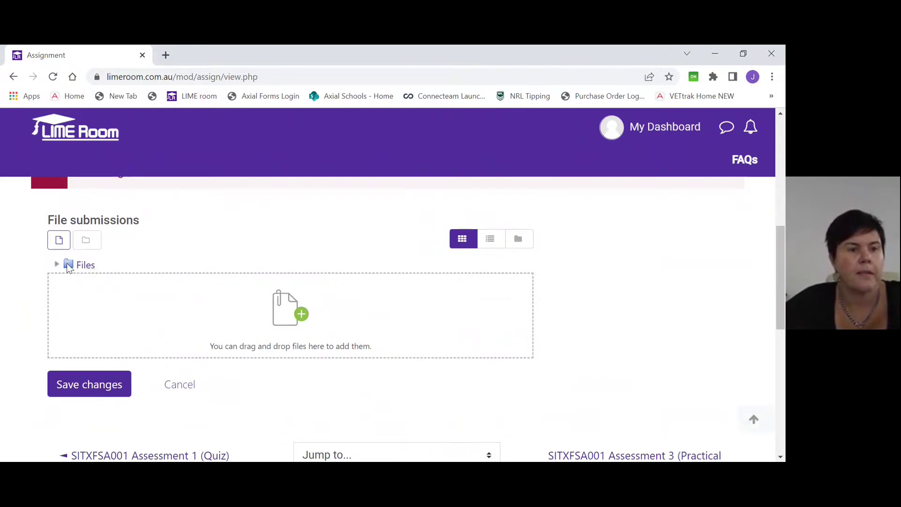
click(58, 240)
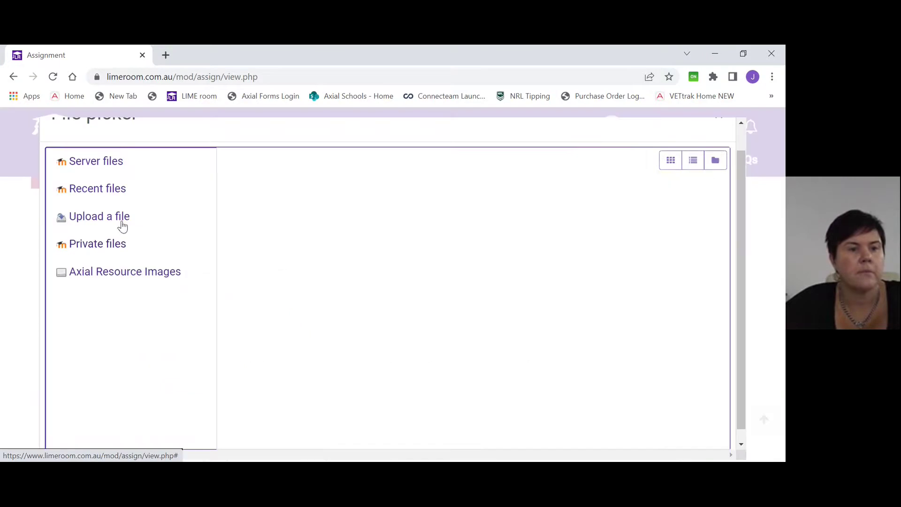
click(92, 198)
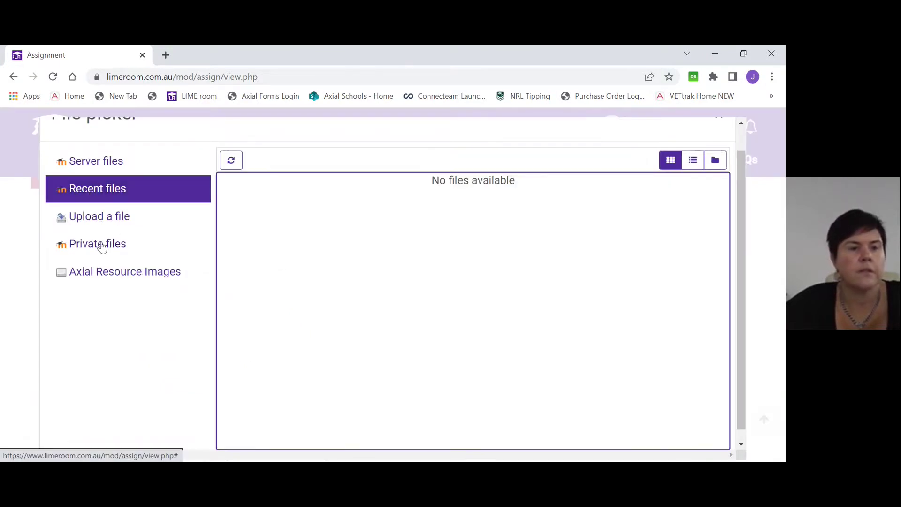
click(99, 227)
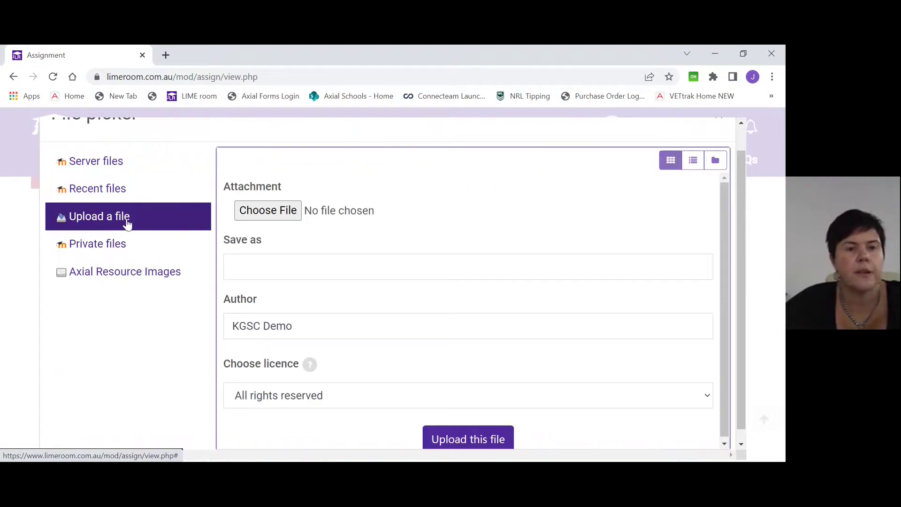
Select TD-BSB-WOR502-AC-V3 from the Downloads folder and upload it to the file submission area.
click(268, 210)
click(50, 132)
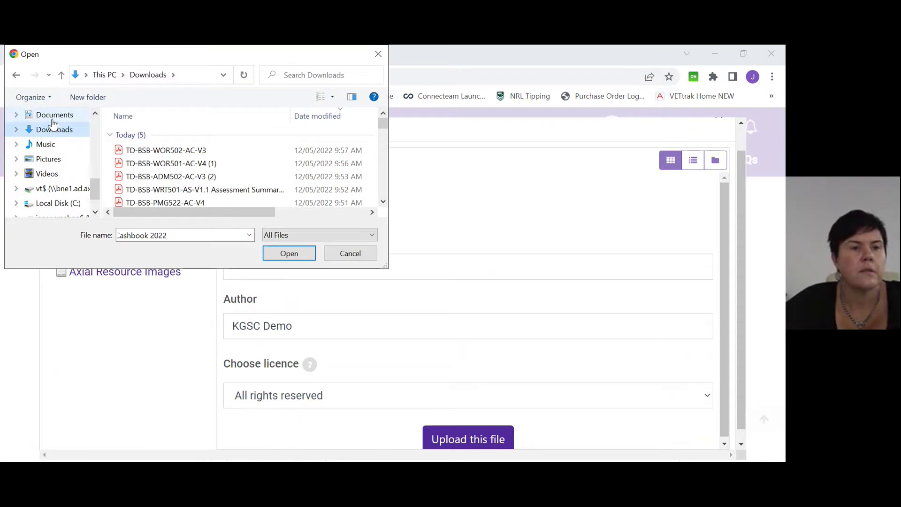
click(52, 116)
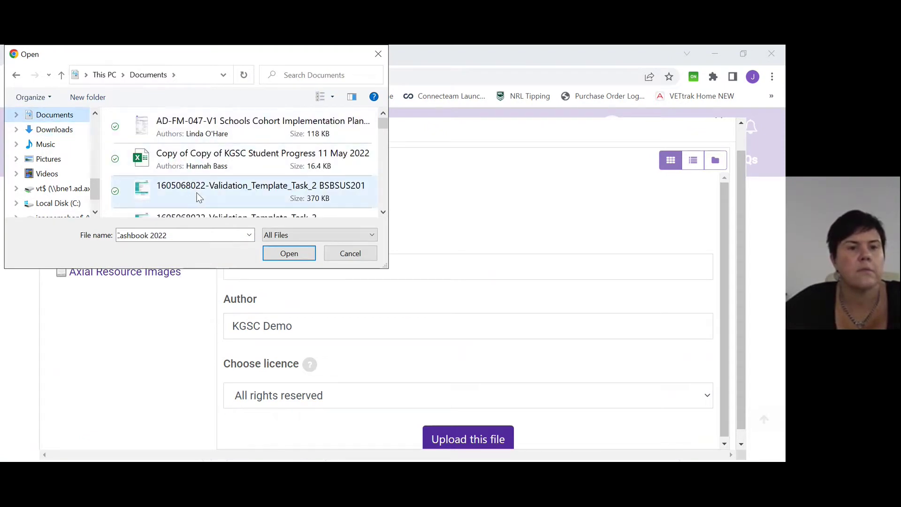
click(66, 129)
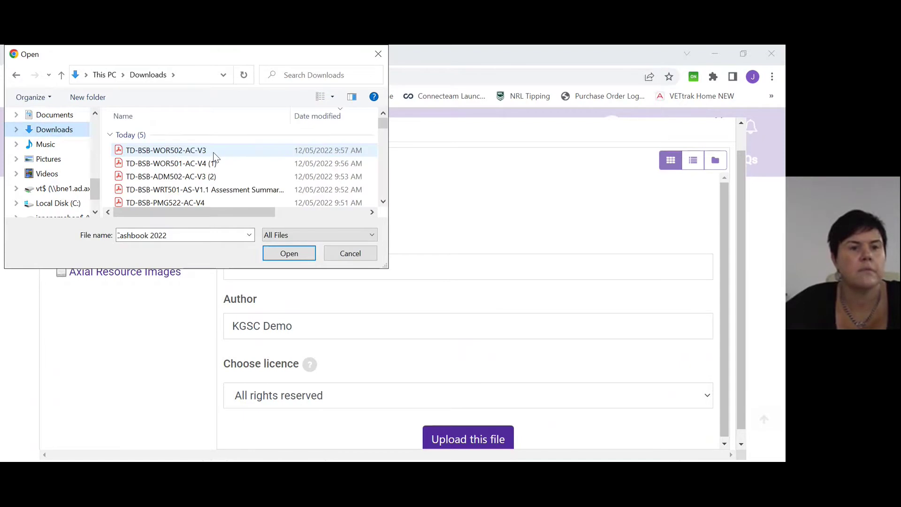
click(214, 152)
click(289, 254)
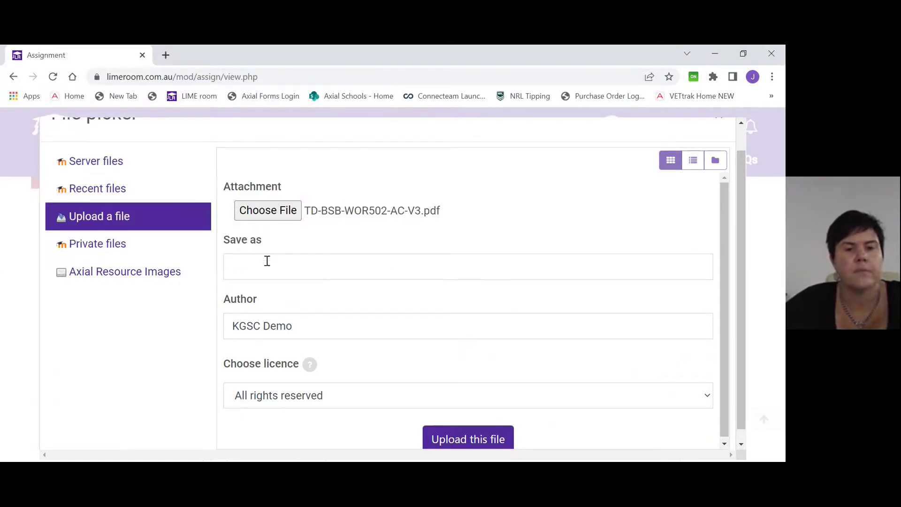
click(476, 436)
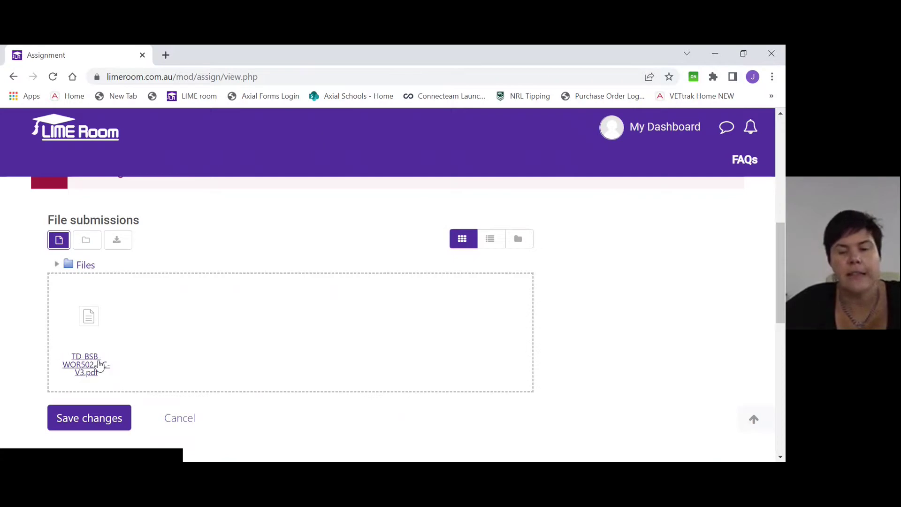
Save the uploaded file as the submission and start submitting the assignment, ticking the declaration that it is own work.
click(91, 422)
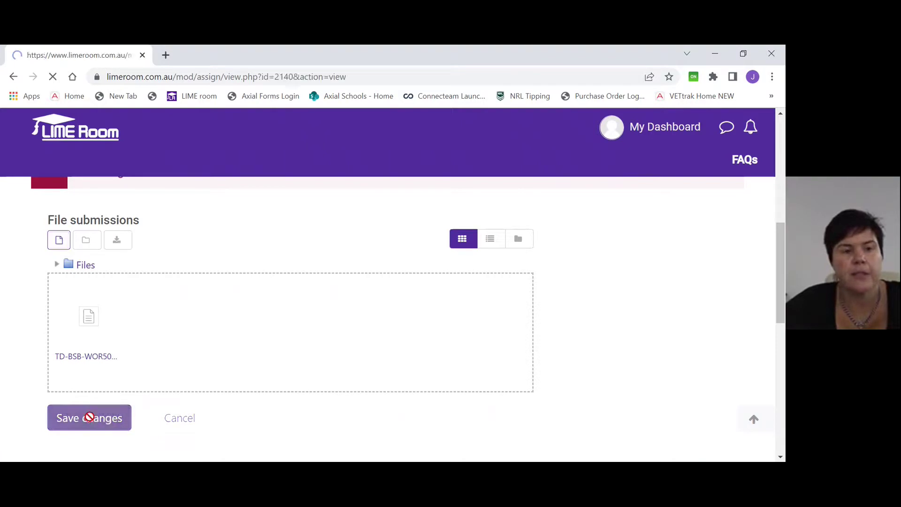
drag(784, 121, 784, 314)
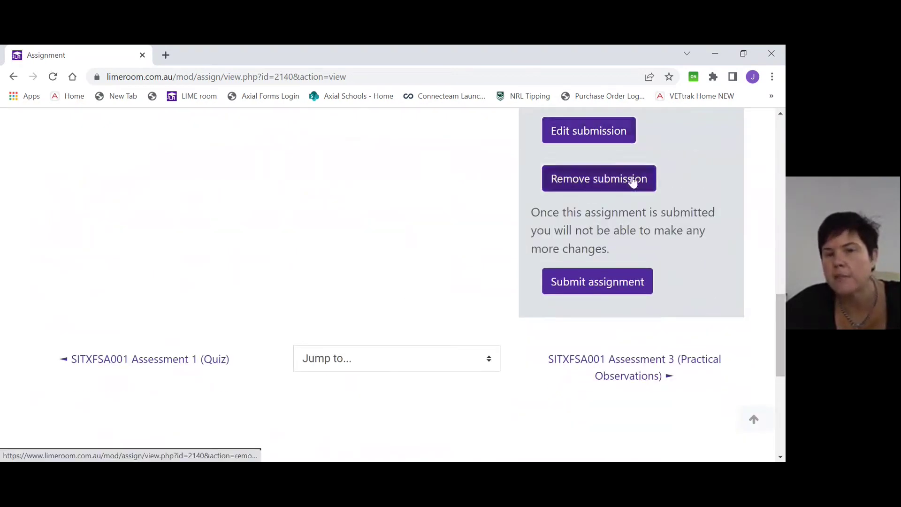
click(621, 288)
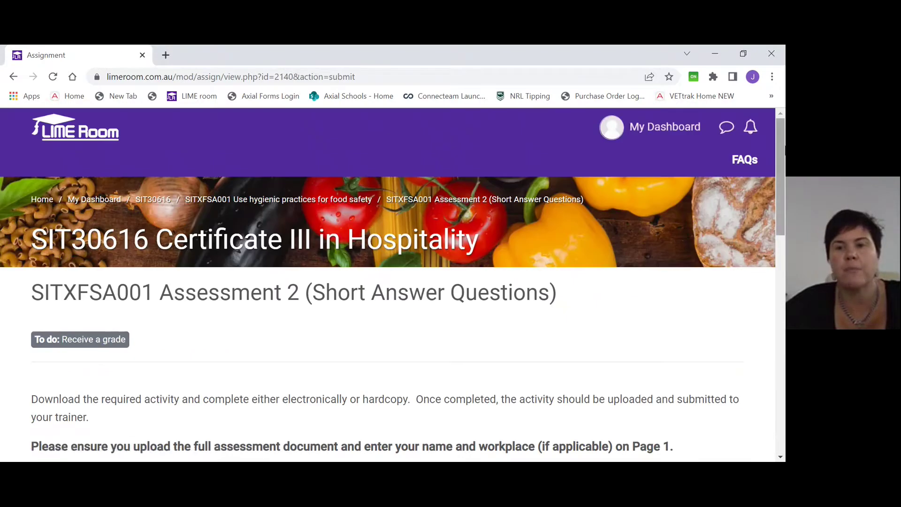
drag(783, 160, 784, 280)
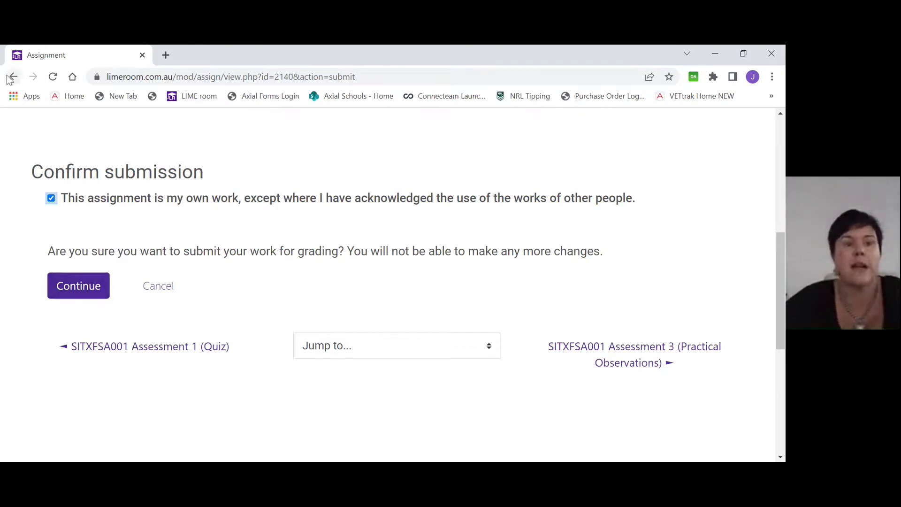
Leave the submission confirmation without continuing and return to the SITXFSA001 Use hygienic practices for food safety unit page.
drag(779, 317, 781, 185)
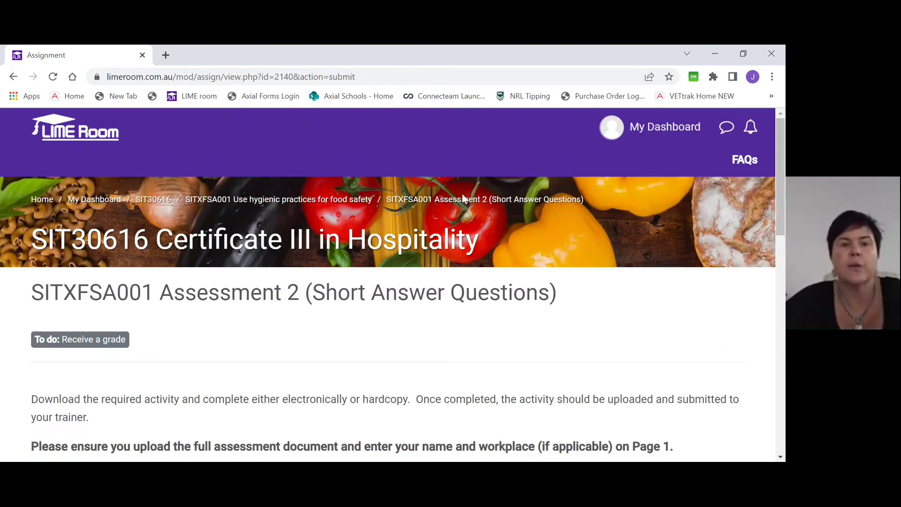
click(330, 204)
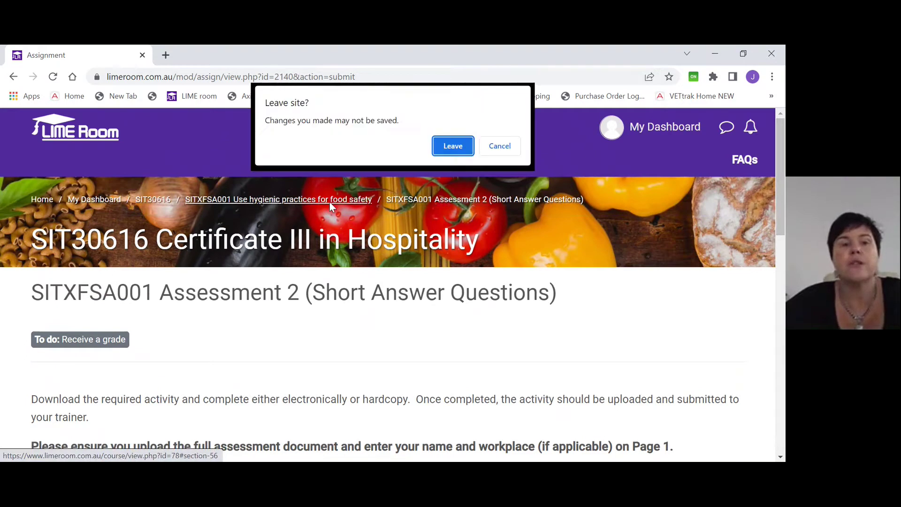
click(447, 147)
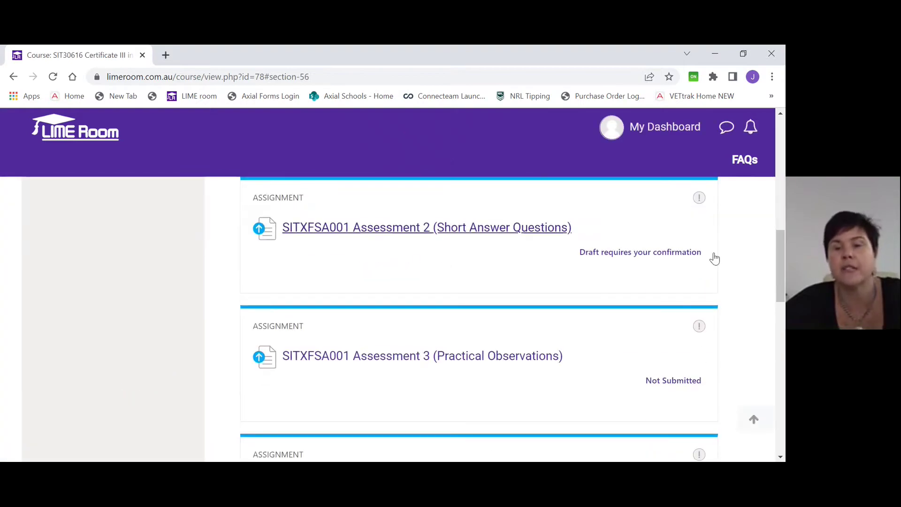
Review the submission status of the SITXFSA001 assessment items, the support documents and the course's unit list.
drag(782, 274, 782, 249)
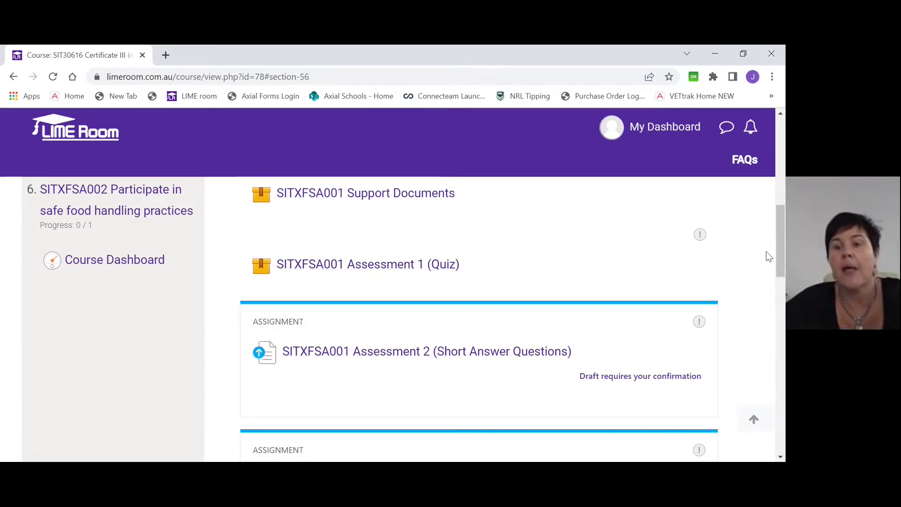
drag(778, 250, 778, 297)
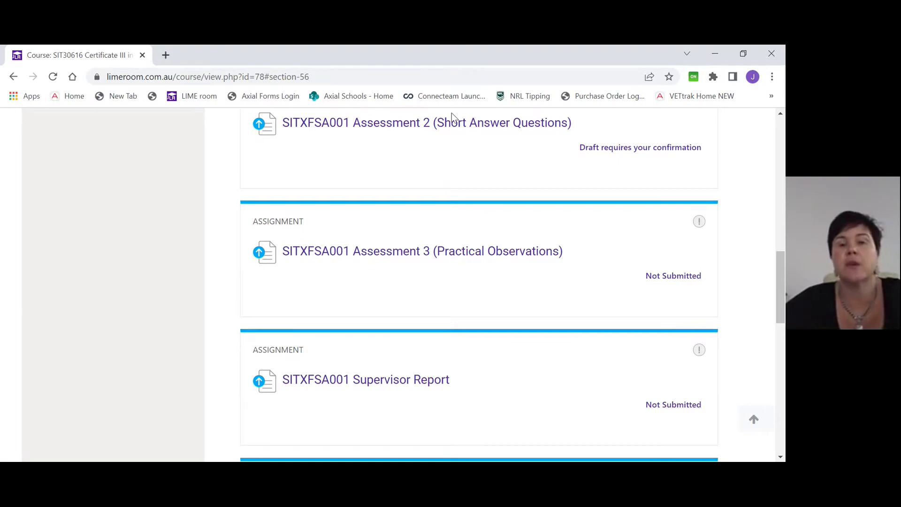
drag(775, 274, 779, 248)
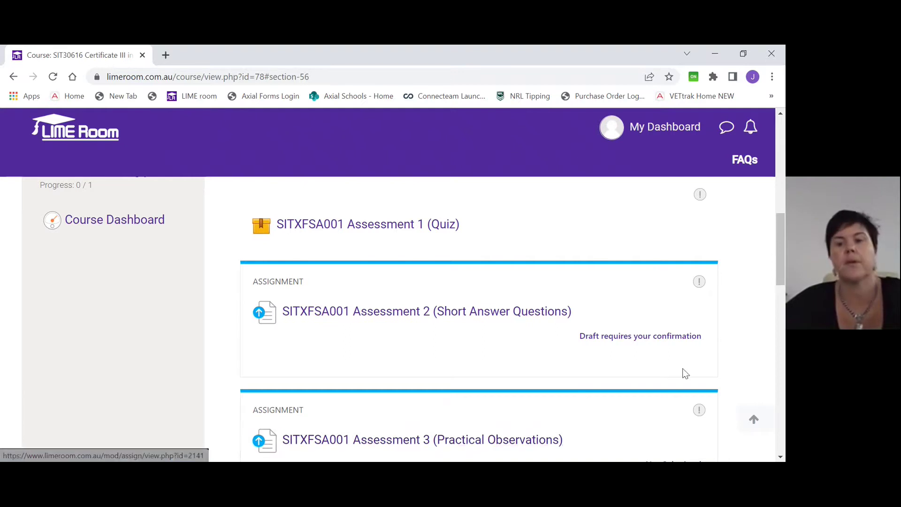
drag(782, 276, 777, 243)
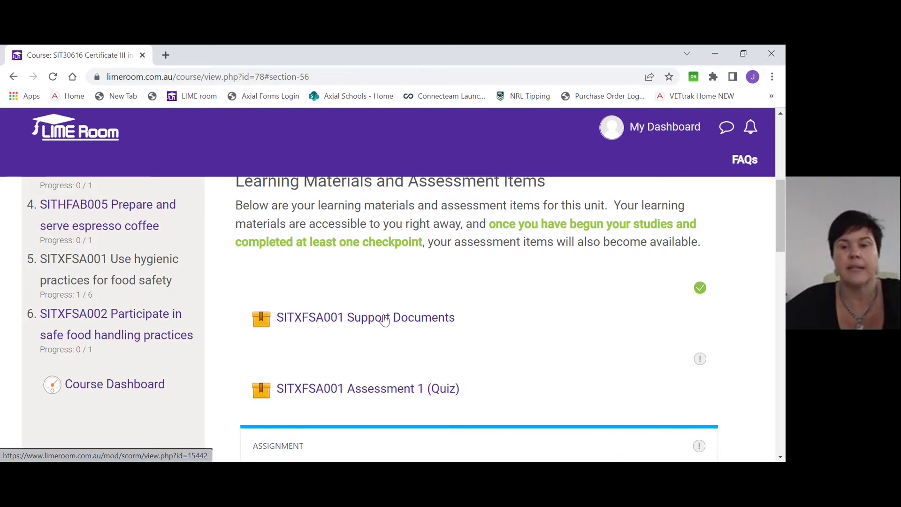
drag(780, 219, 779, 265)
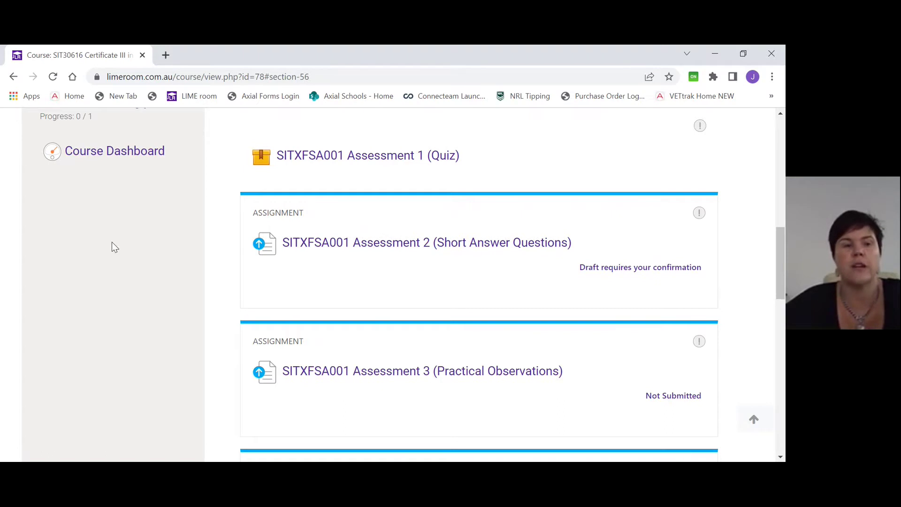
scroll(779, 275, down, 1)
drag(777, 269, 775, 207)
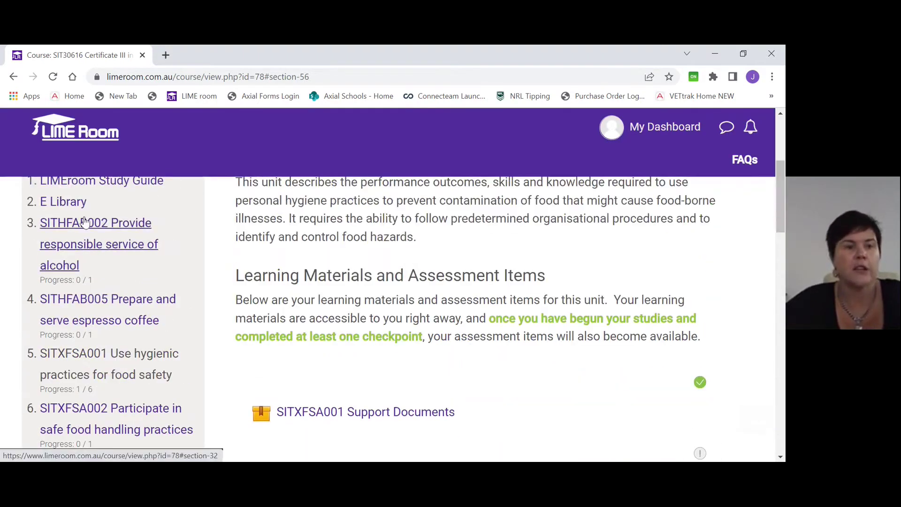